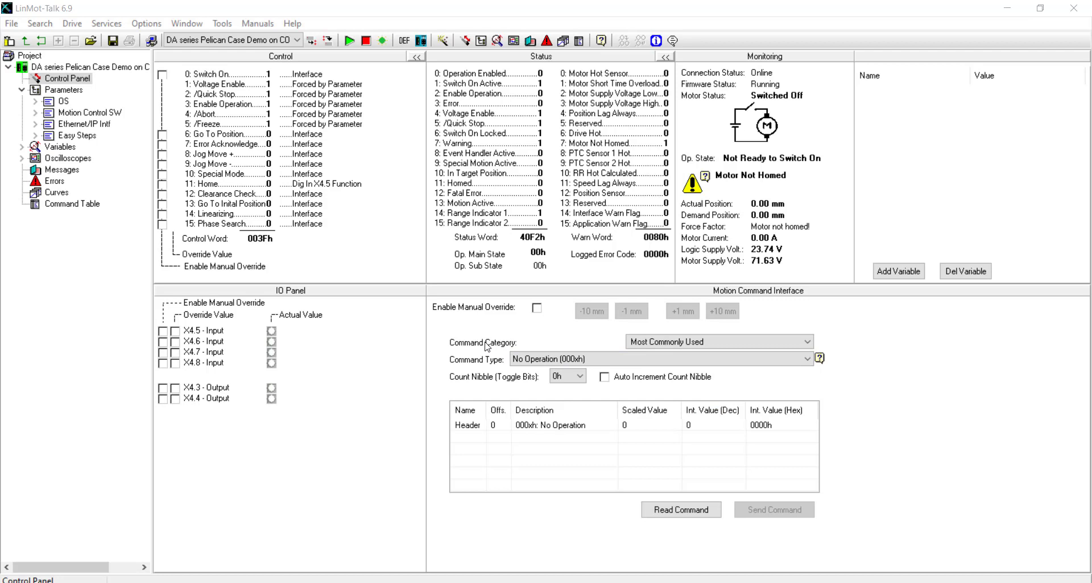
Step: Open the Analog Input On X4.9 settings under Easy Steps, Analog Parameter Scale, and select its UPID parameter
{"action": "left_click", "coordinate": [36, 136]}
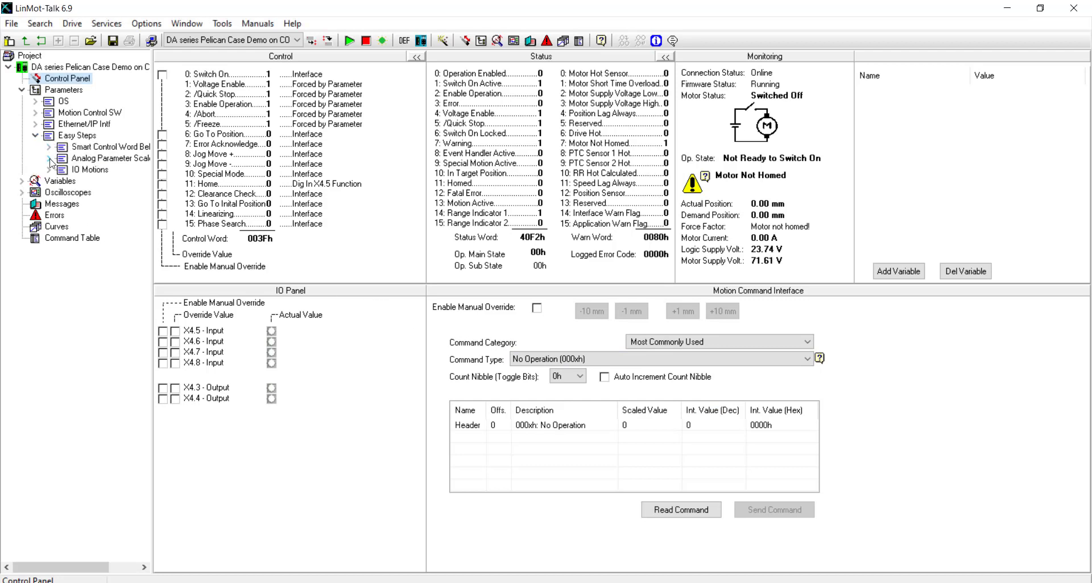
{"action": "left_click", "coordinate": [49, 158]}
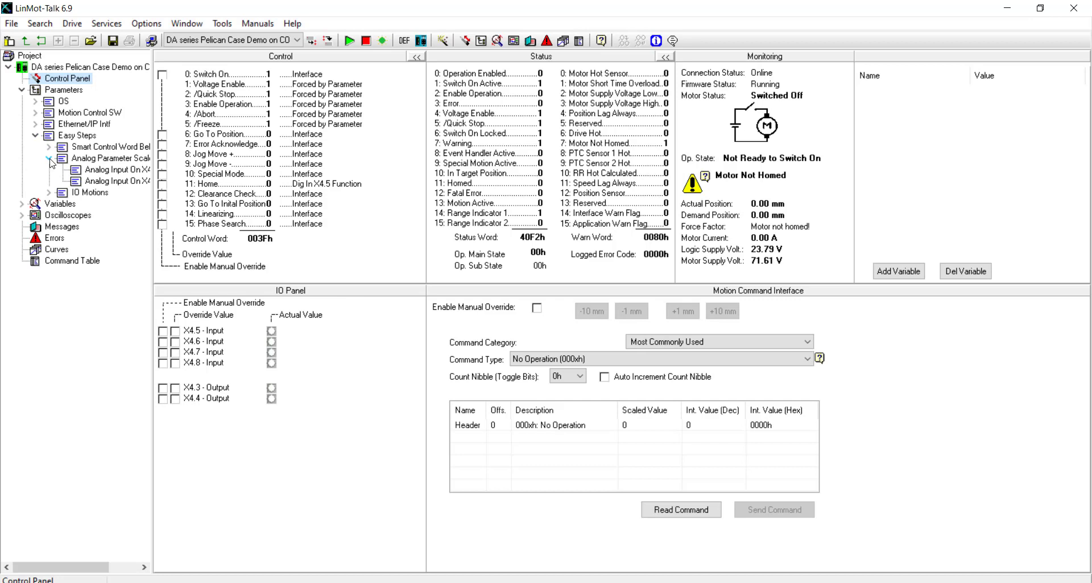
{"action": "left_click", "coordinate": [117, 171]}
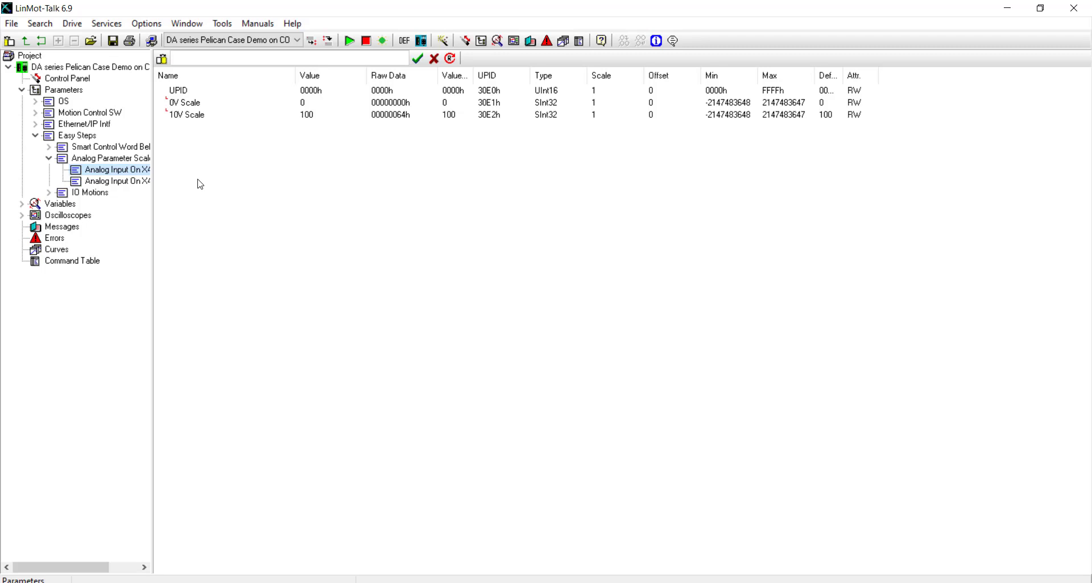
{"action": "left_click", "coordinate": [193, 115]}
{"action": "left_click", "coordinate": [197, 102]}
{"action": "left_click", "coordinate": [203, 93]}
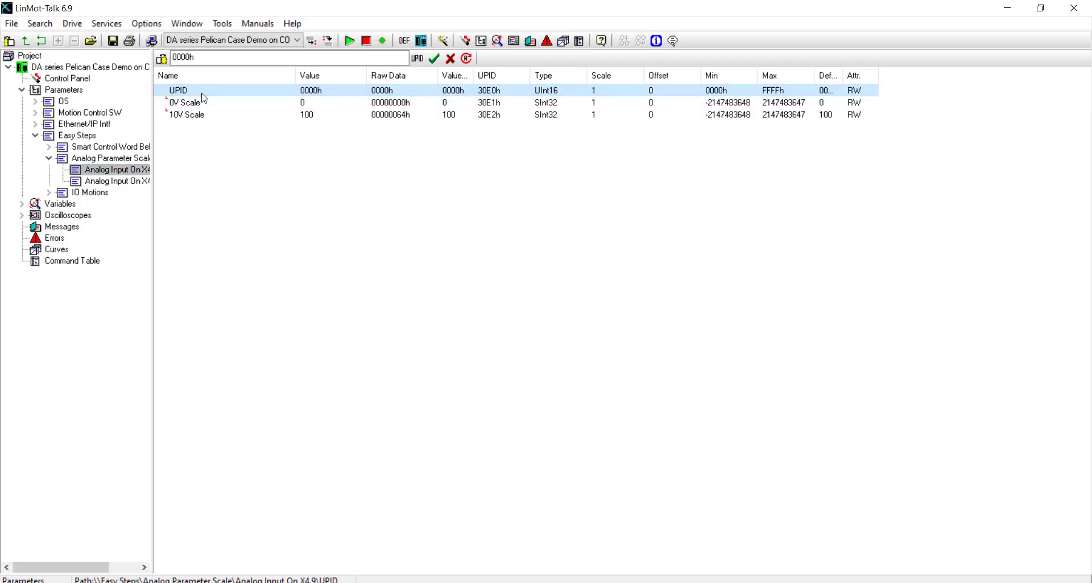
Step: Browse for the UPID and pick Maximal Current (13A6h) in Motion Control SW, Position Controller, Control Parameter Set A
{"action": "left_click", "coordinate": [420, 59]}
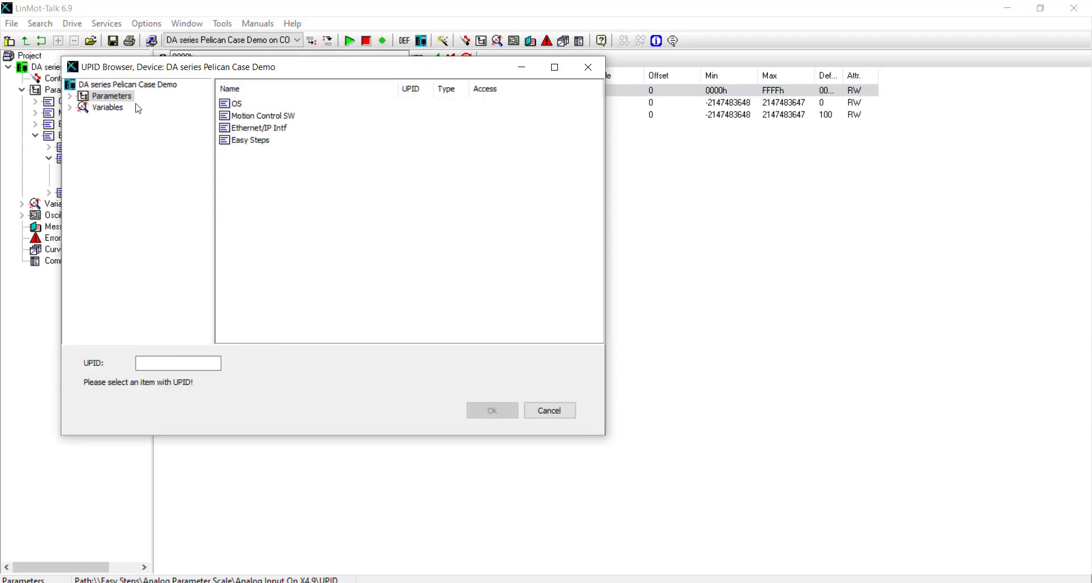
{"action": "left_click", "coordinate": [70, 97]}
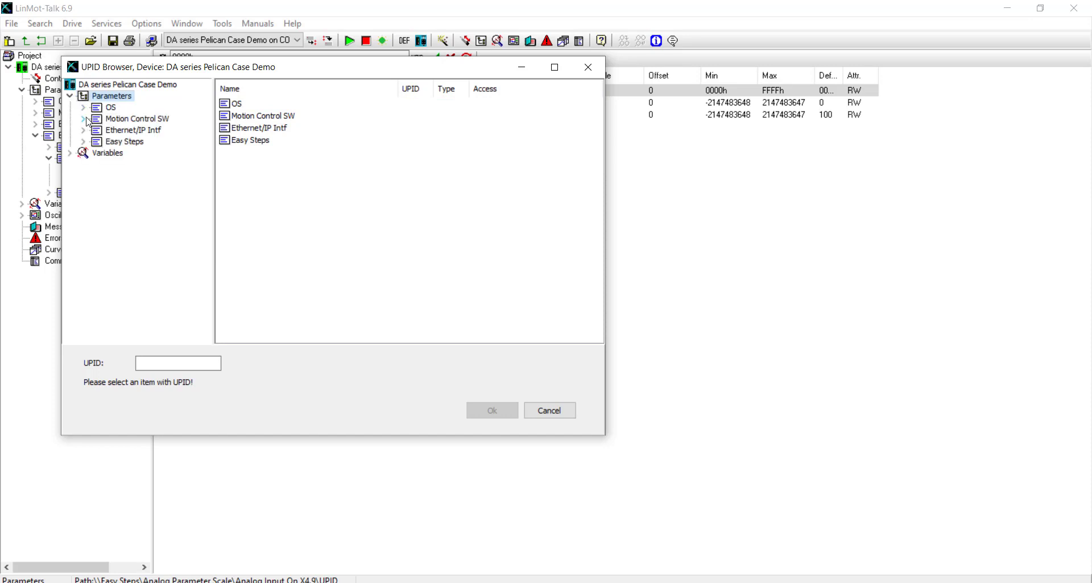
{"action": "left_click", "coordinate": [84, 120]}
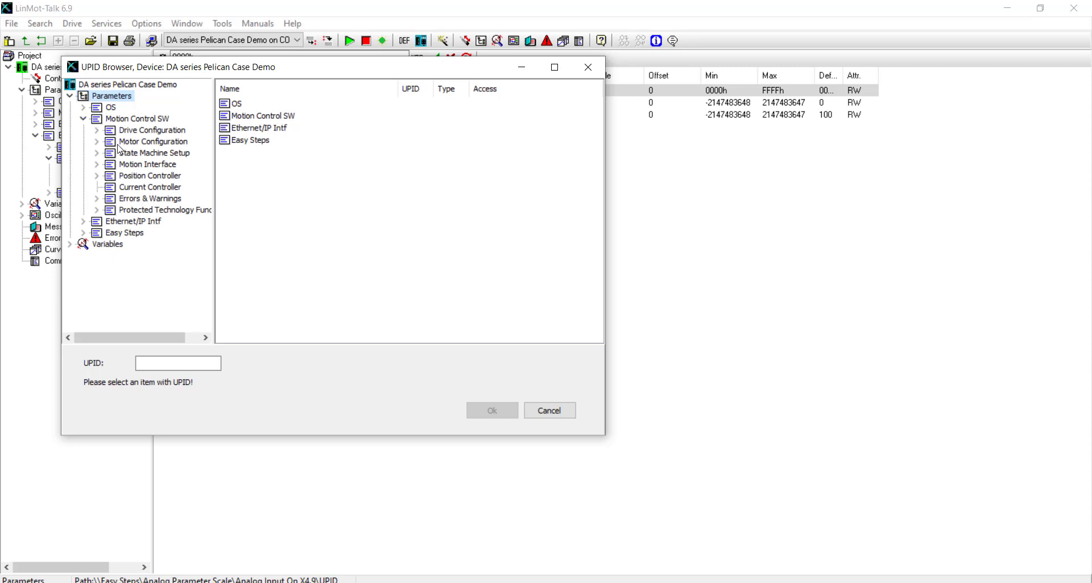
{"action": "left_click", "coordinate": [97, 177]}
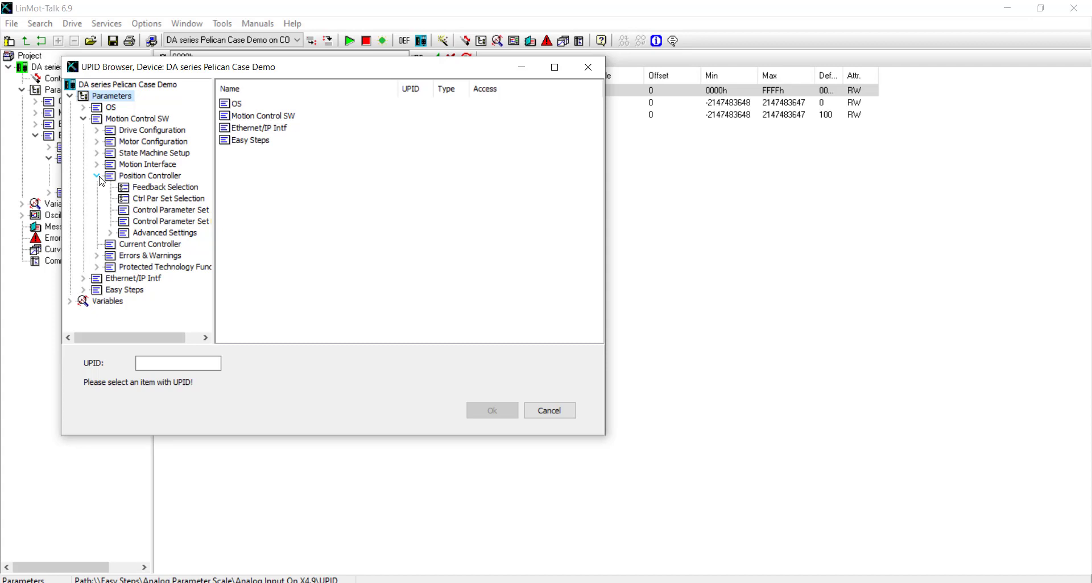
{"action": "left_click", "coordinate": [127, 211]}
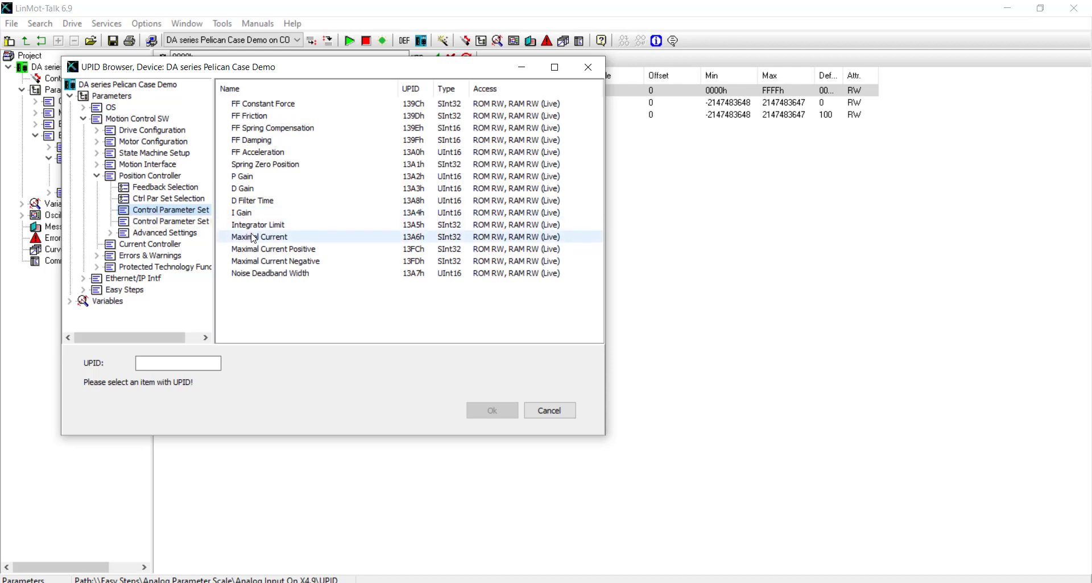
{"action": "left_click", "coordinate": [276, 242]}
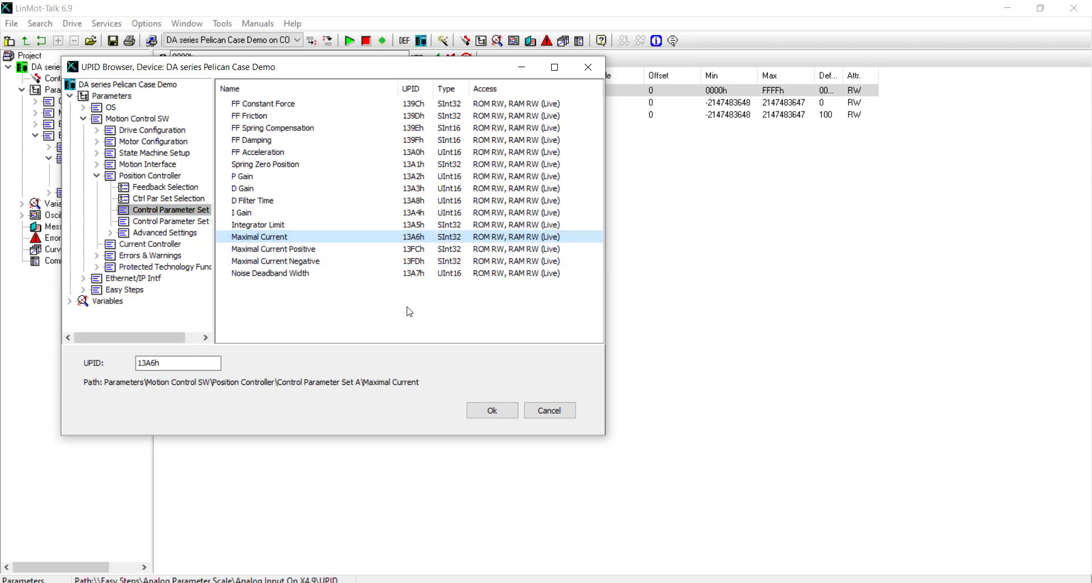
Step: Write the chosen UPID to the drive, allowing the firmware to stop, and reboot the drive
{"action": "left_click", "coordinate": [497, 410]}
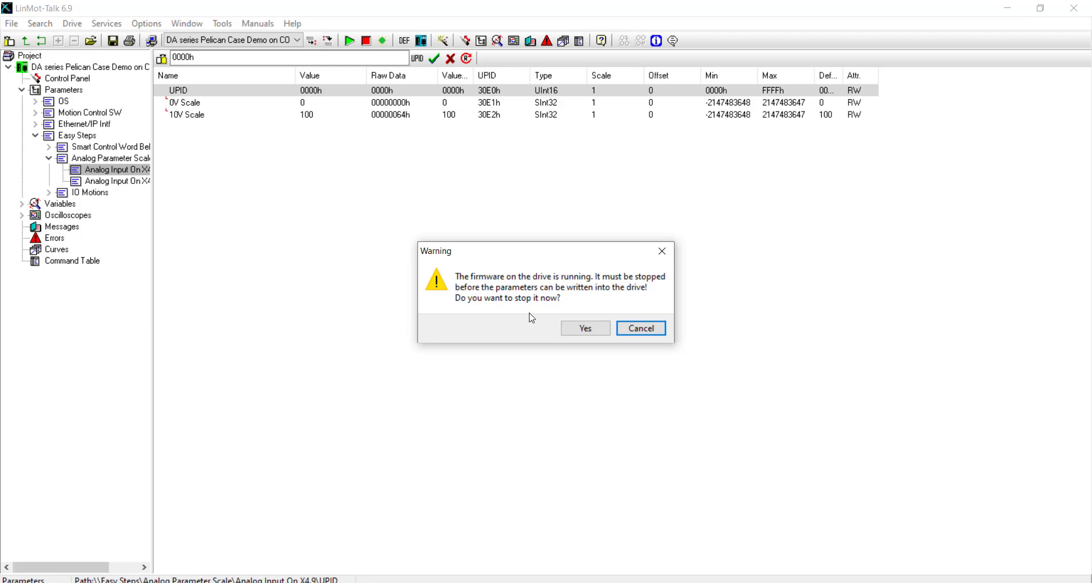
{"action": "left_click", "coordinate": [587, 329]}
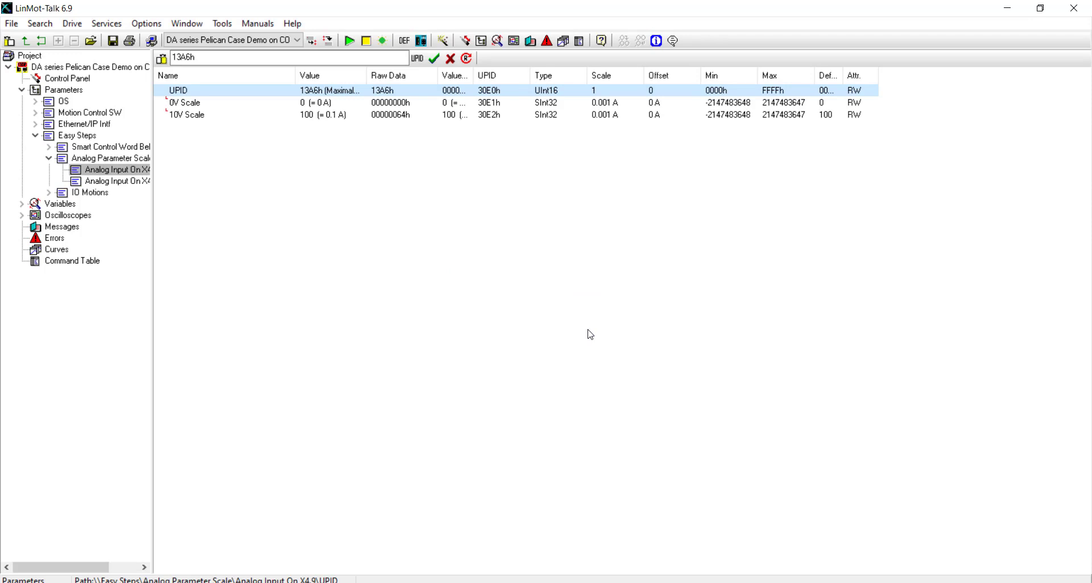
{"action": "left_click", "coordinate": [350, 41]}
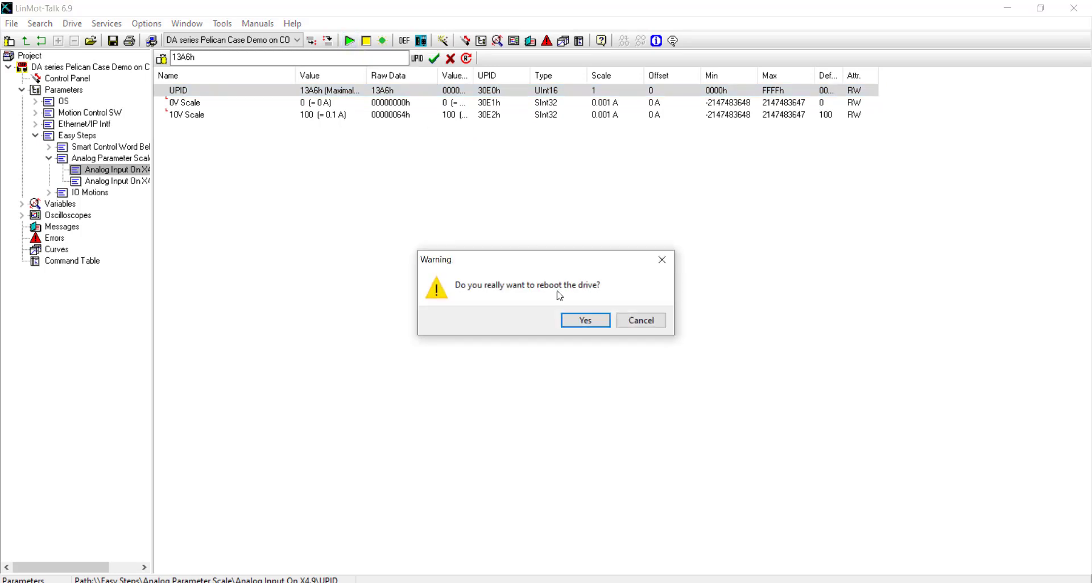
{"action": "left_click", "coordinate": [583, 321]}
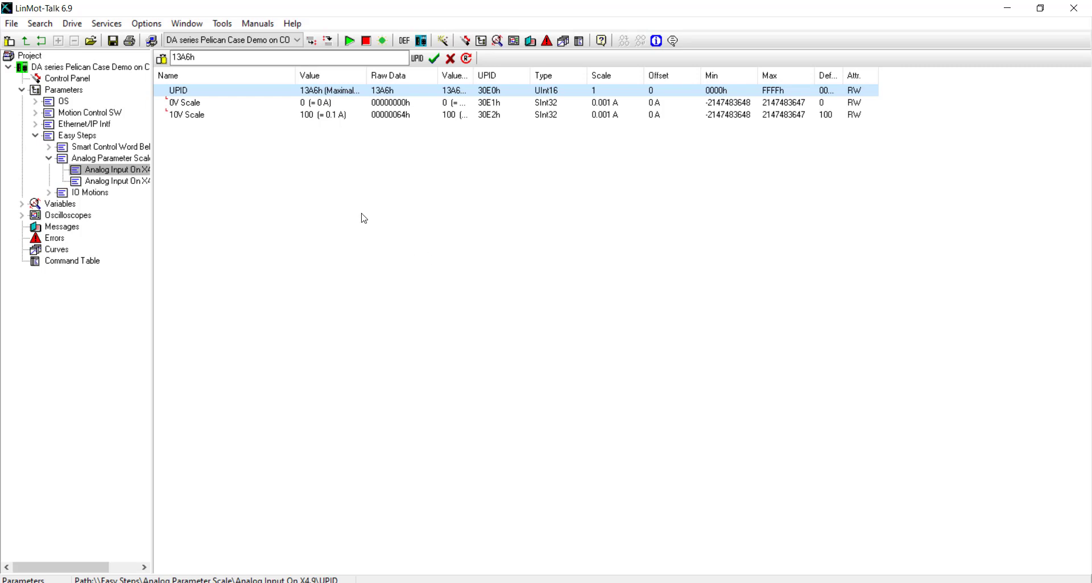
Step: Set the 0V Scale of Analog Input On X4.9 to 2000 (2 A)
{"action": "left_click", "coordinate": [294, 104]}
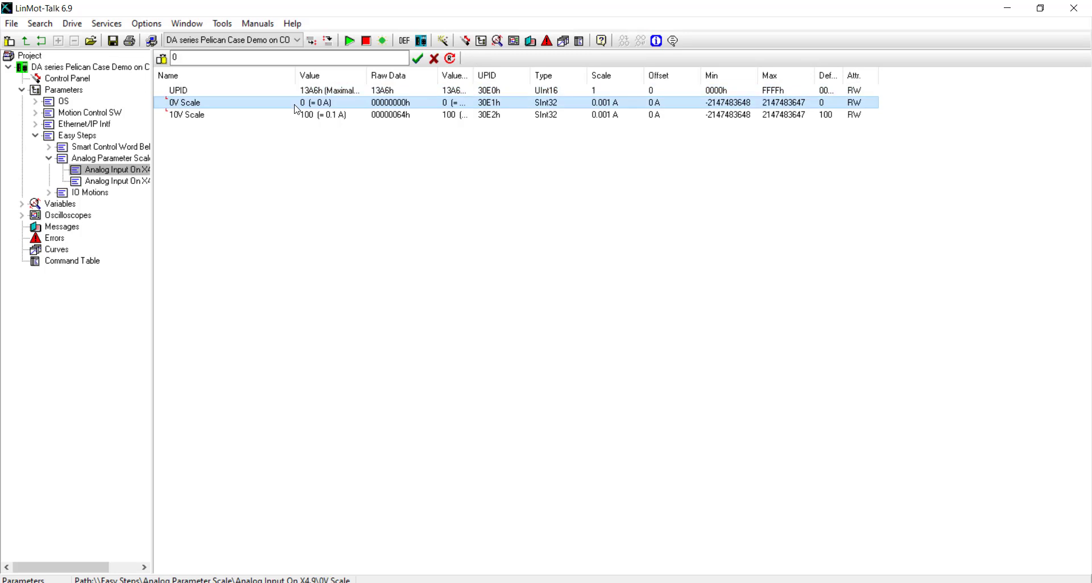
{"action": "left_click", "coordinate": [249, 59]}
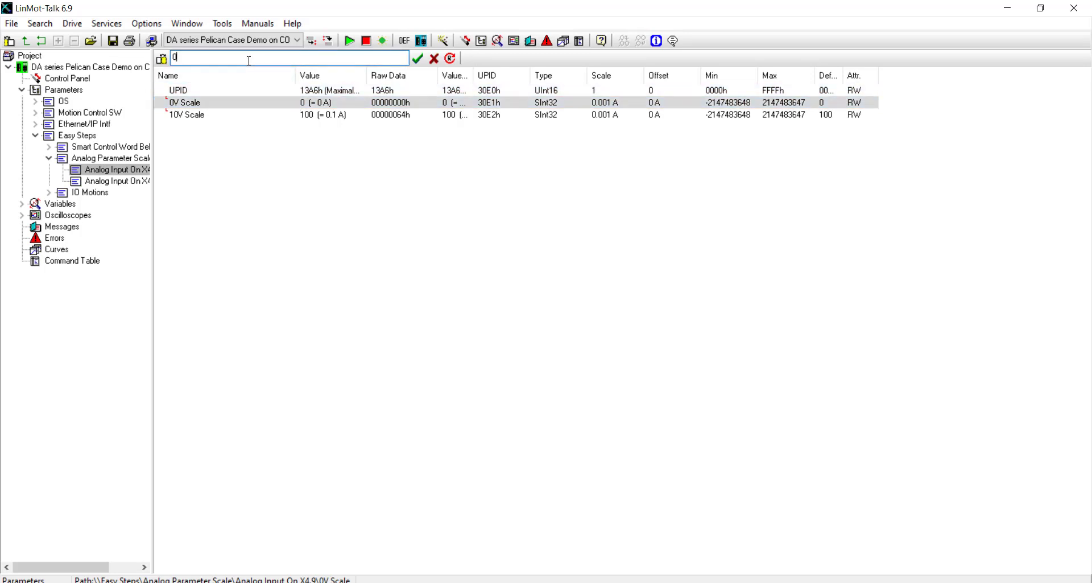
{"action": "key", "text": "BackSpace"}
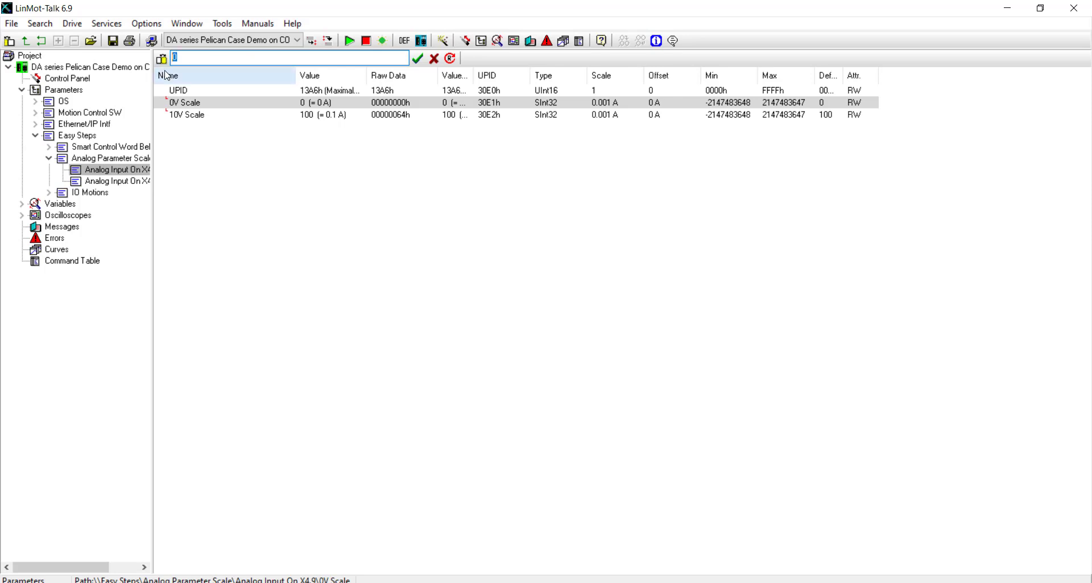
{"action": "type", "text": "2000"}
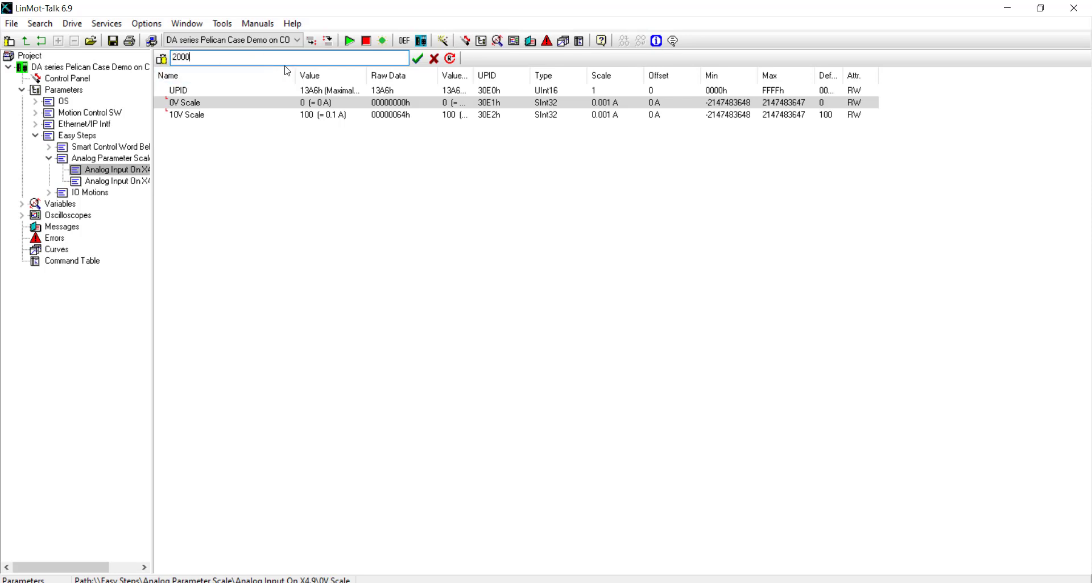
{"action": "key", "text": "Return"}
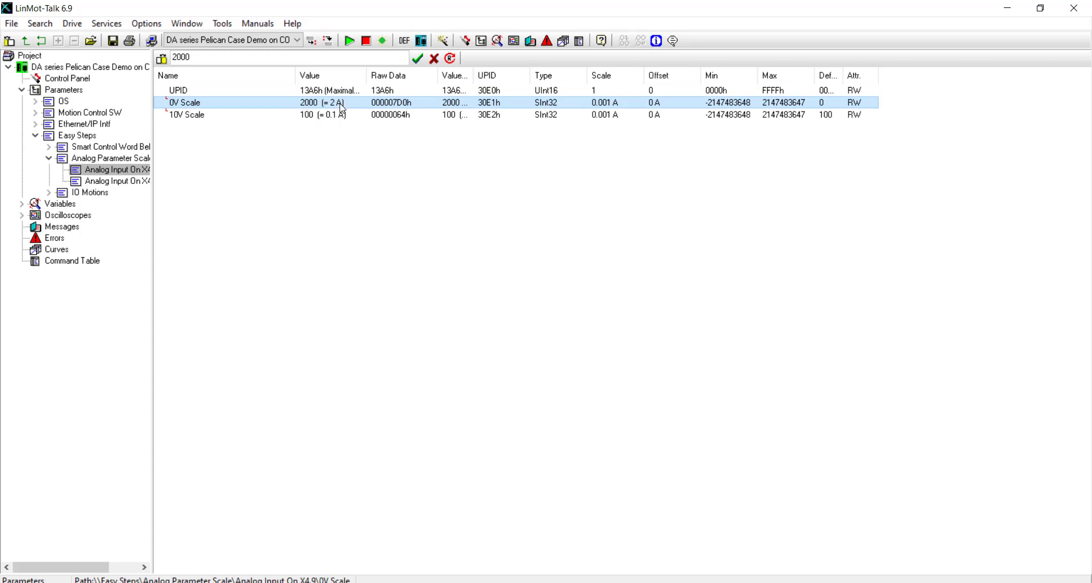
Step: Set the 10V Scale of Analog Input On X4.9 to 4000 (4 A)
{"action": "left_click", "coordinate": [292, 116]}
{"action": "double_click", "coordinate": [289, 114]}
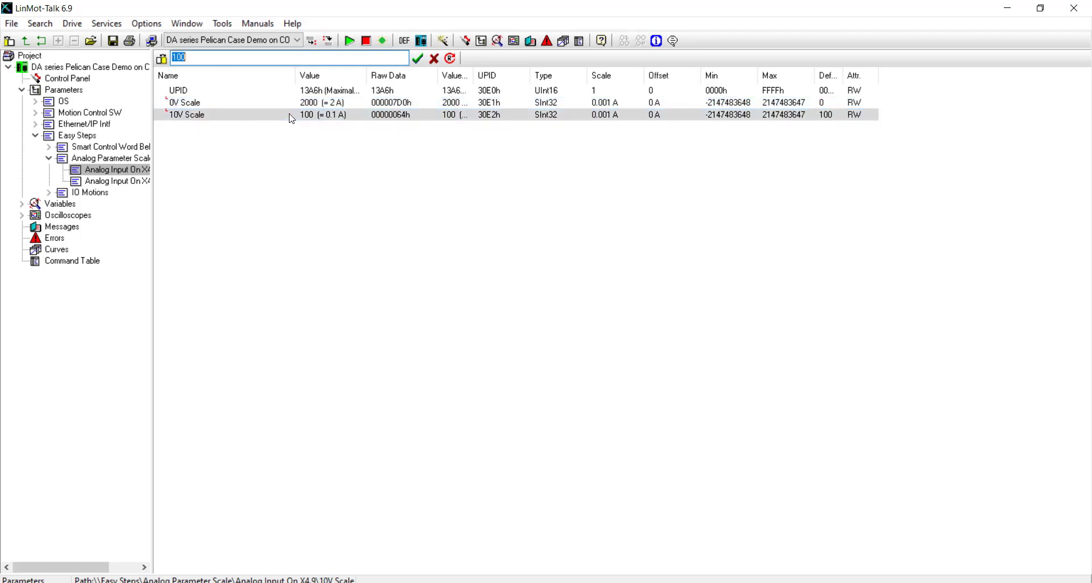
{"action": "type", "text": "4000"}
{"action": "key", "text": "Return"}
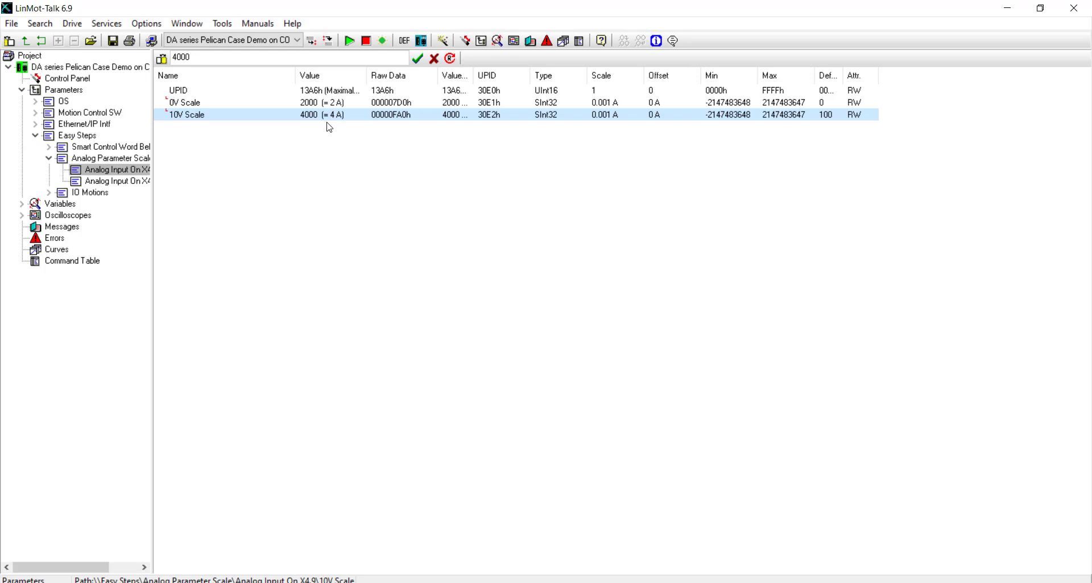
Step: Show the MC SW Overview variables and start continuous reading to check the X4.9 Analog Voltage
{"action": "left_click", "coordinate": [56, 78]}
{"action": "left_click", "coordinate": [21, 90]}
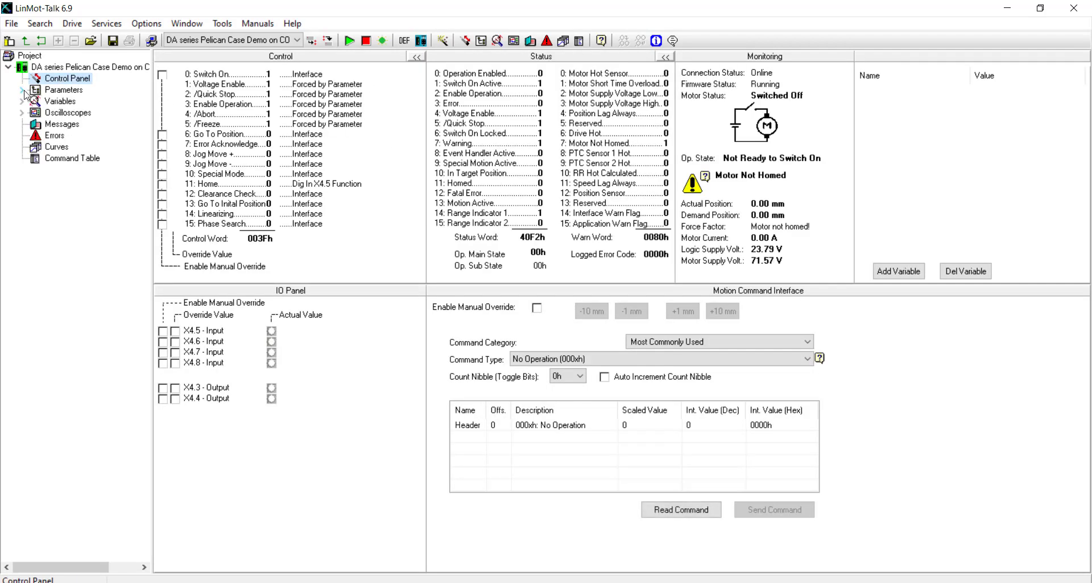
{"action": "left_click", "coordinate": [23, 102]}
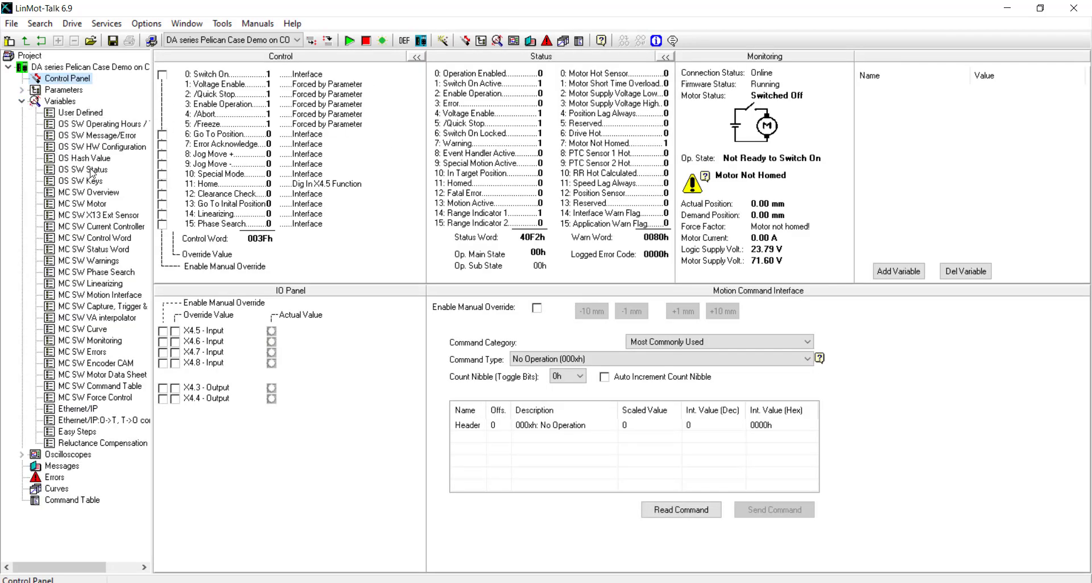
{"action": "left_click", "coordinate": [100, 194]}
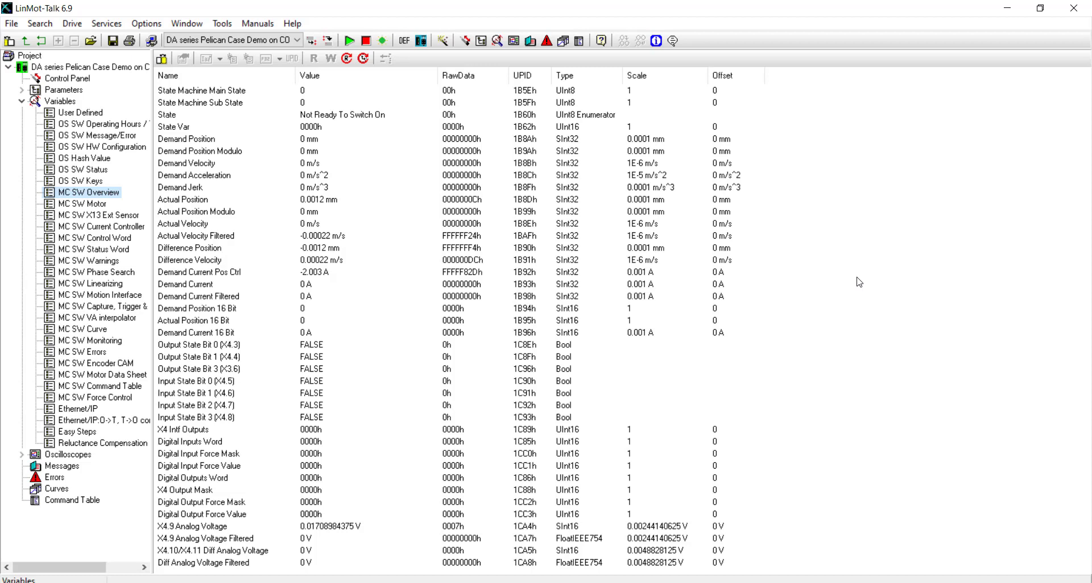
{"action": "left_click", "coordinate": [364, 59]}
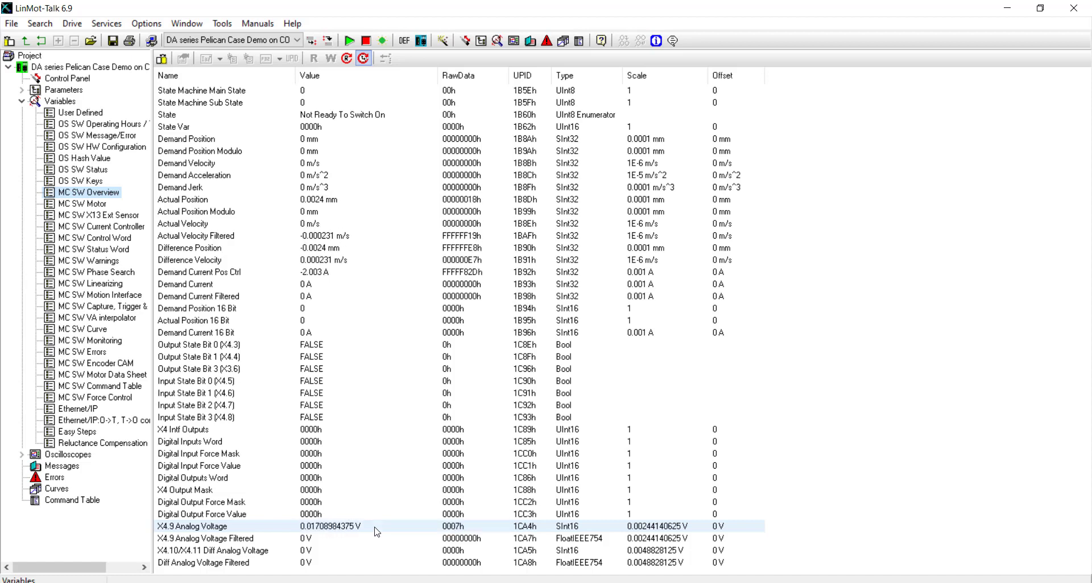
Step: Add the Maximal Current parameter from the Position Controller's Control Parameter Set A to the User Defined variables
{"action": "left_click", "coordinate": [22, 89]}
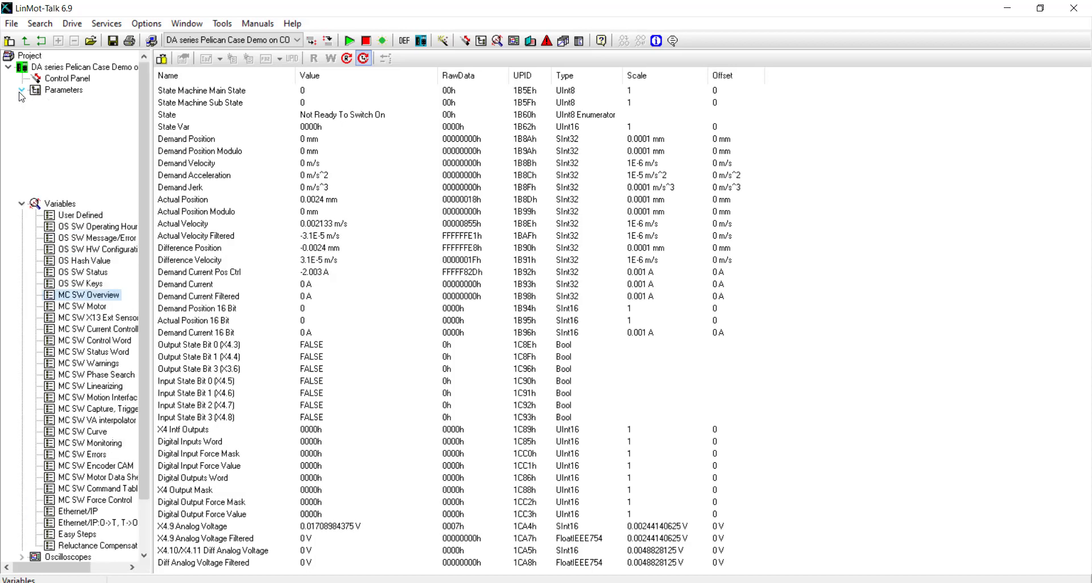
{"action": "left_click", "coordinate": [36, 113]}
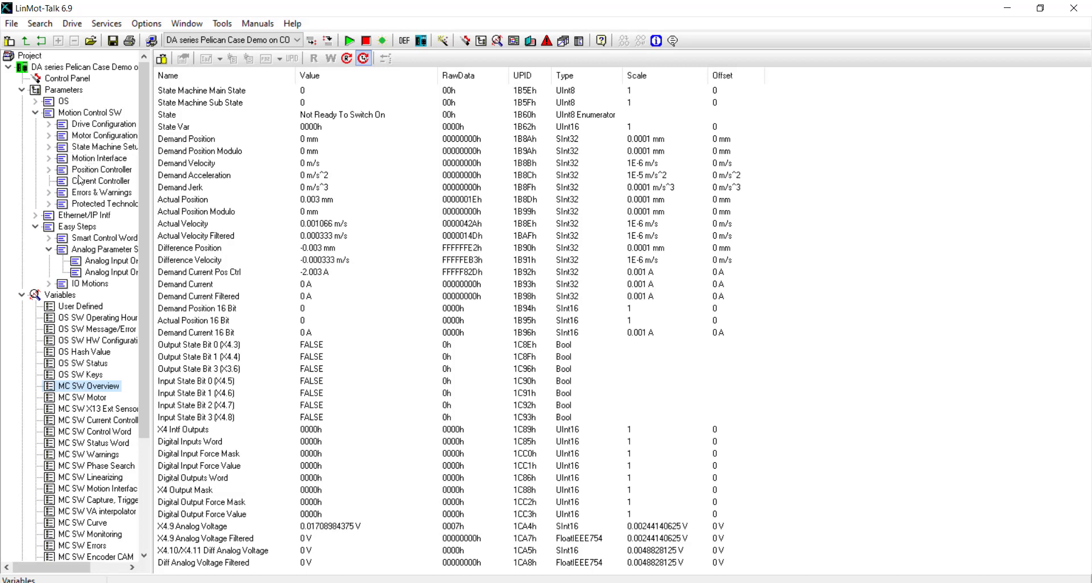
{"action": "left_click", "coordinate": [50, 171]}
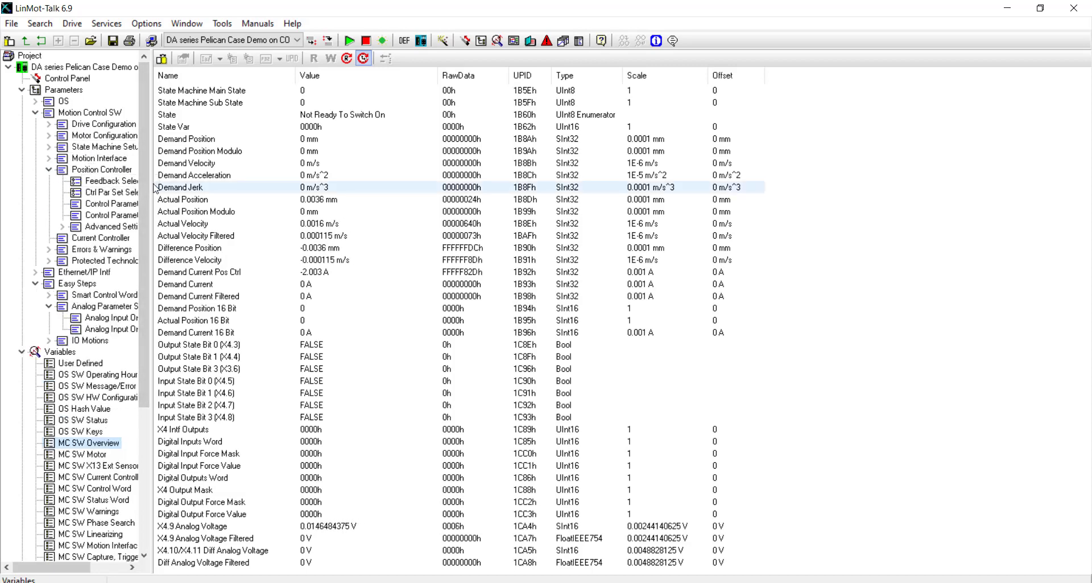
{"action": "left_click_drag", "start_coordinate": [150, 186], "coordinate": [182, 186]}
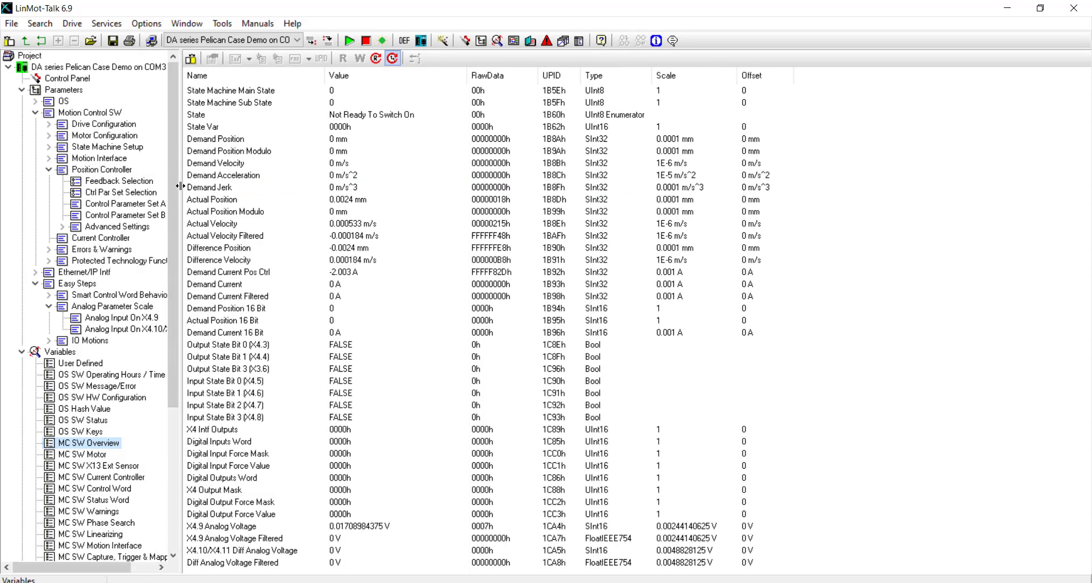
{"action": "left_click", "coordinate": [119, 204]}
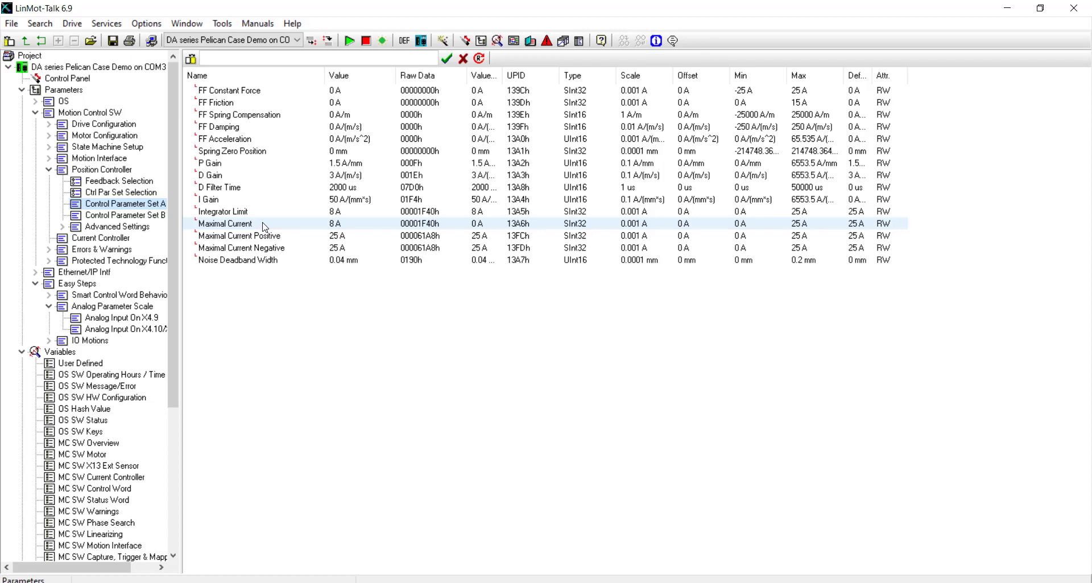
{"action": "left_click_drag", "start_coordinate": [265, 226], "coordinate": [96, 363]}
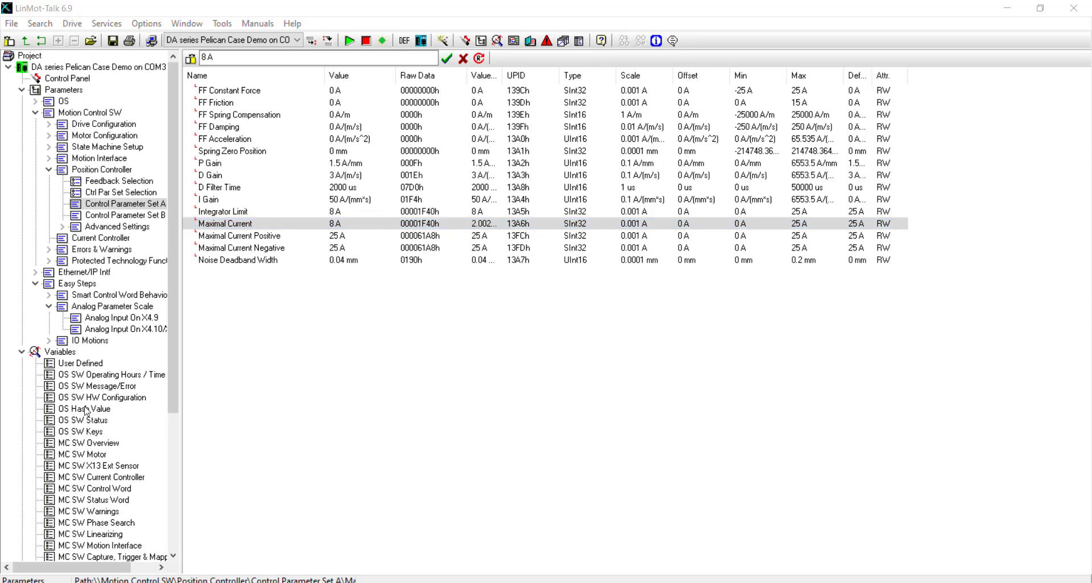
Step: Add X4.9 Analog Voltage from MC SW Overview to the User Defined variables and start continuous reading of that group
{"action": "left_click", "coordinate": [74, 444]}
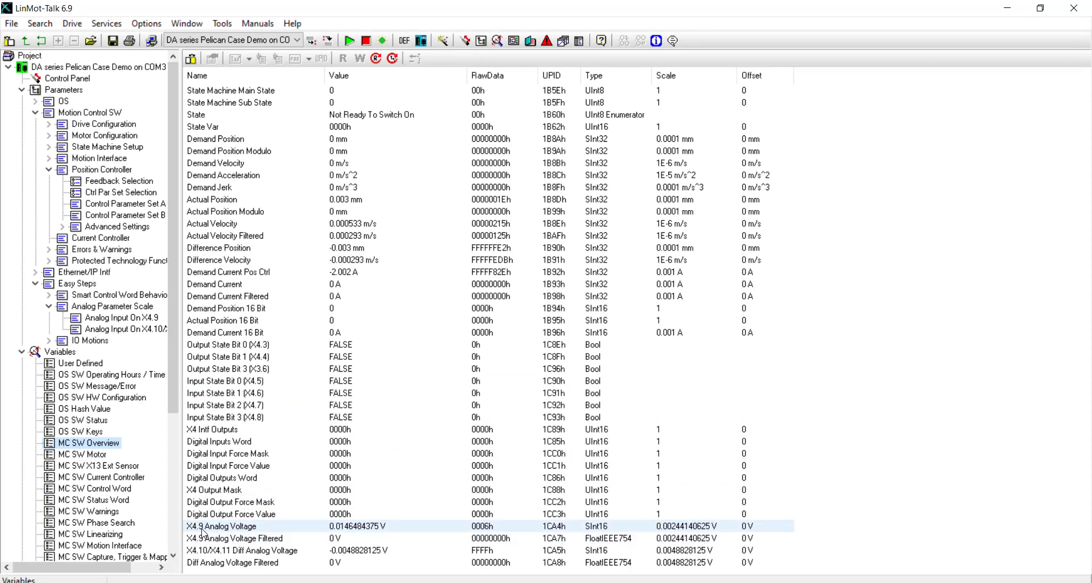
{"action": "left_click_drag", "start_coordinate": [210, 531], "coordinate": [86, 366]}
{"action": "left_click", "coordinate": [87, 367]}
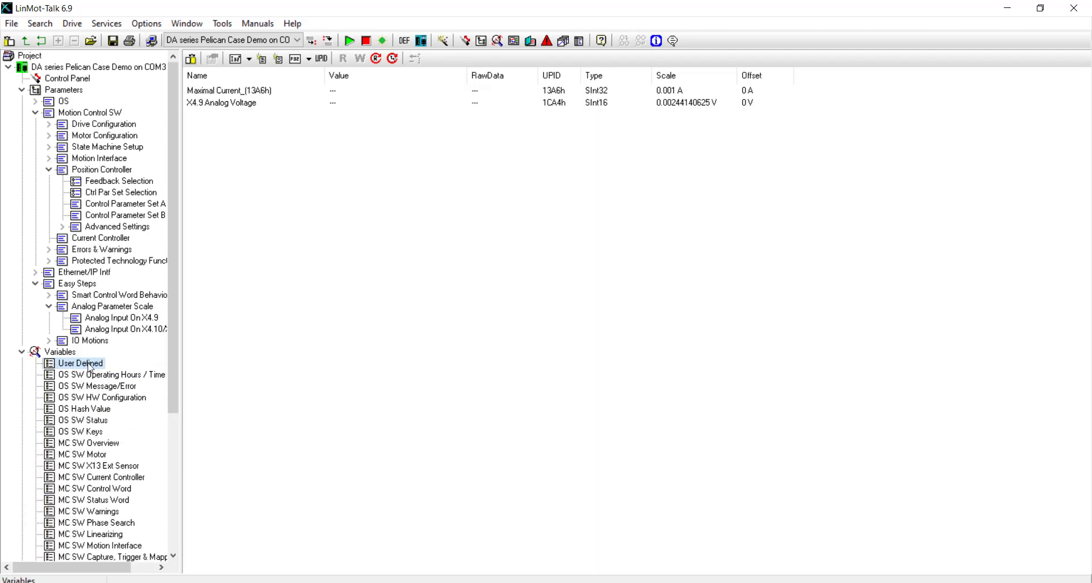
{"action": "left_click", "coordinate": [394, 59]}
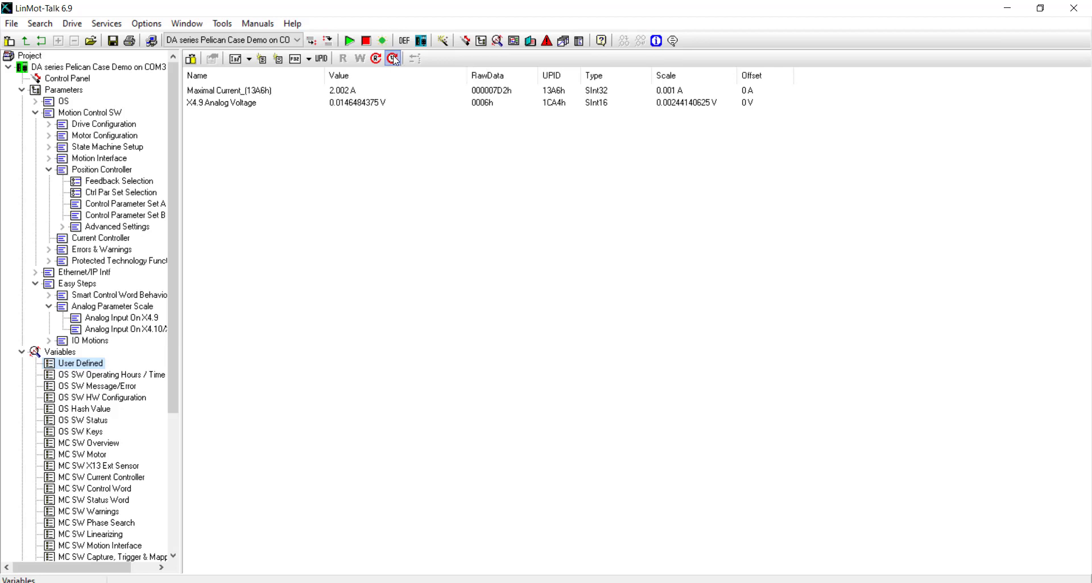